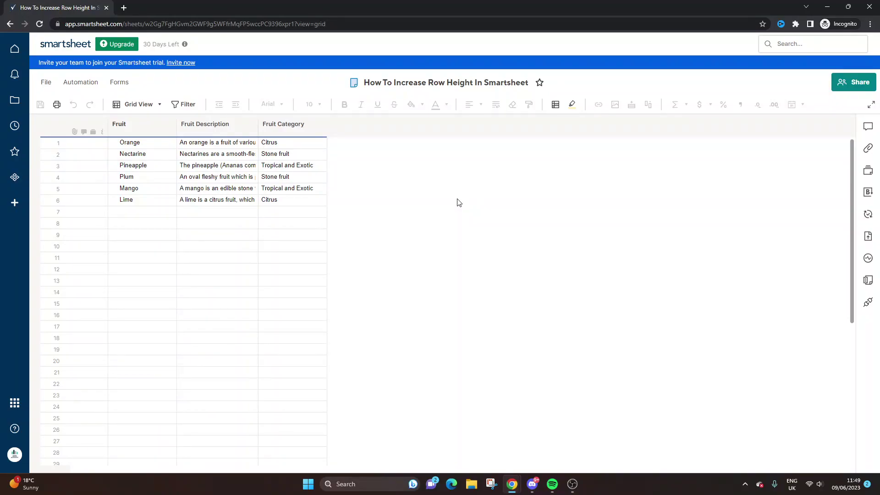
# Open the Orange description cell to read its full text, then close the editor.
pyautogui.click(141, 123)
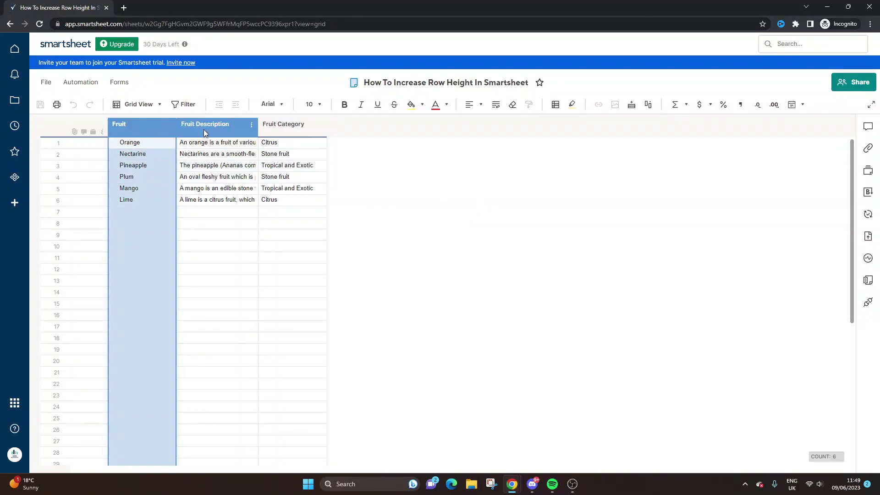
pyautogui.click(203, 129)
pyautogui.click(281, 129)
pyautogui.click(227, 143)
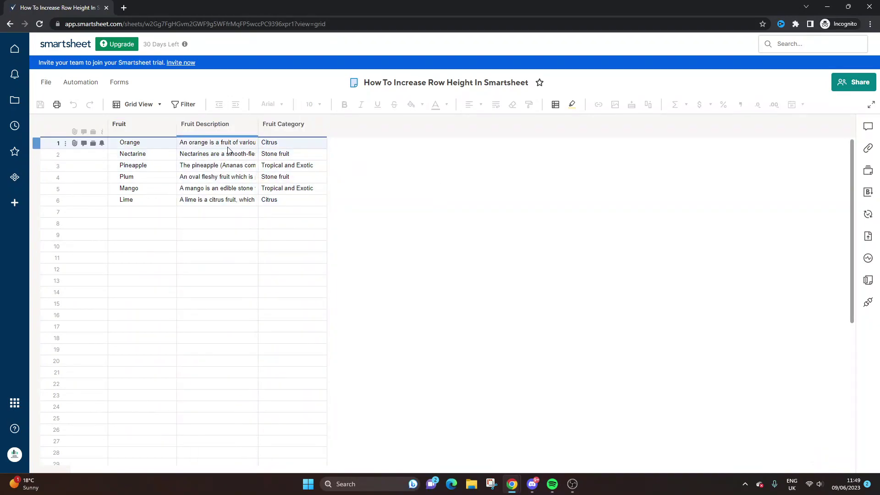
pyautogui.doubleClick(227, 143)
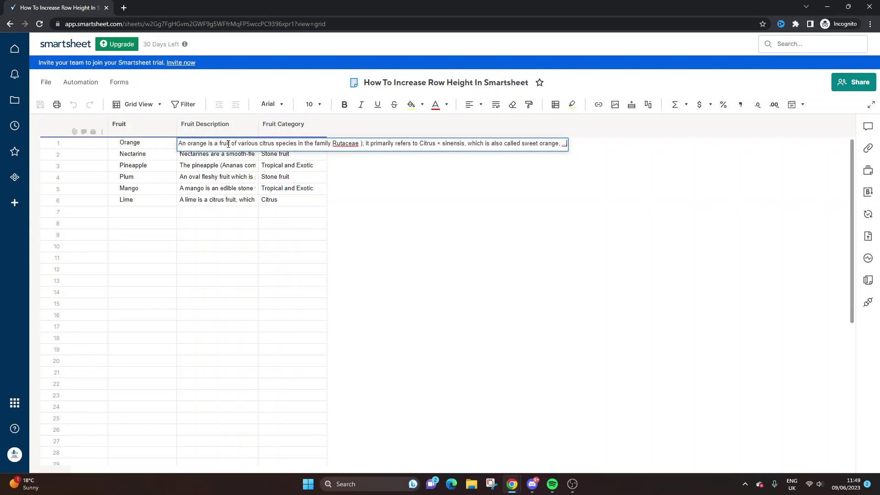
pyautogui.click(402, 235)
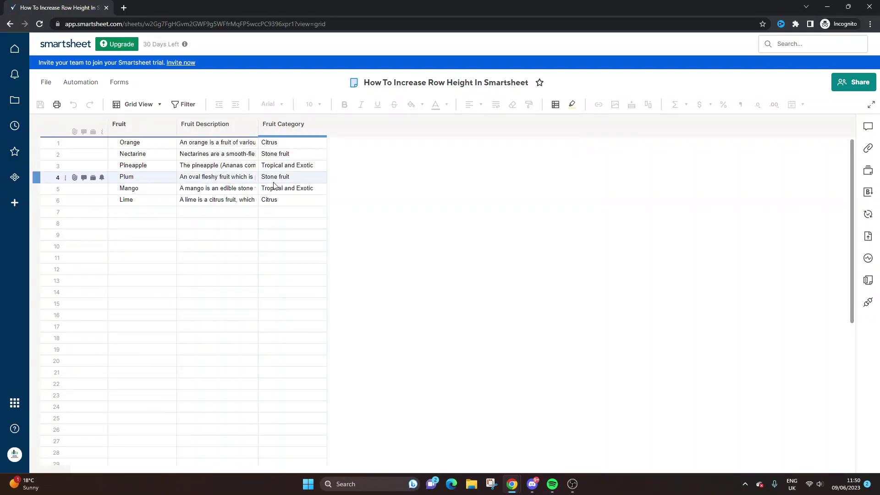
# Resize the Fruit Description column to a slightly wider width.
pyautogui.click(204, 125)
pyautogui.moveTo(257, 124); pyautogui.dragTo(385, 123)
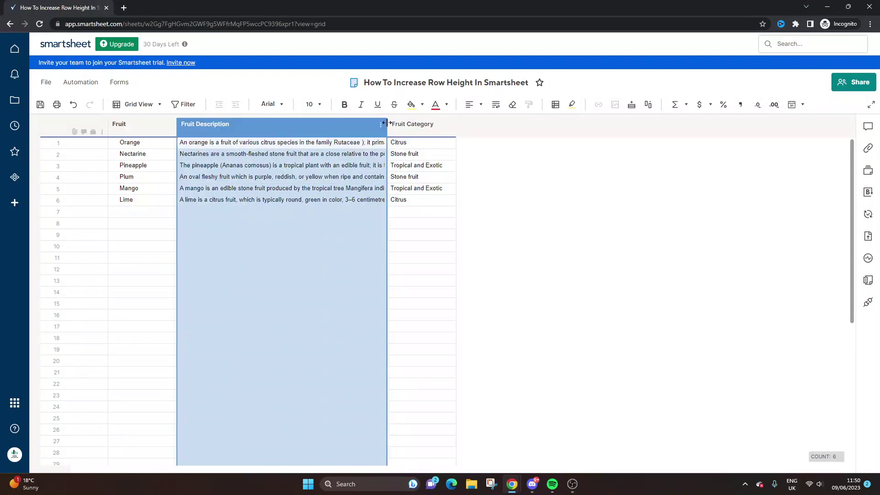
pyautogui.moveTo(385, 124)
pyautogui.mouseDown()
pyautogui.moveTo(460, 124)
pyautogui.moveTo(265, 127)
pyautogui.mouseUp()
pyautogui.click(290, 167)
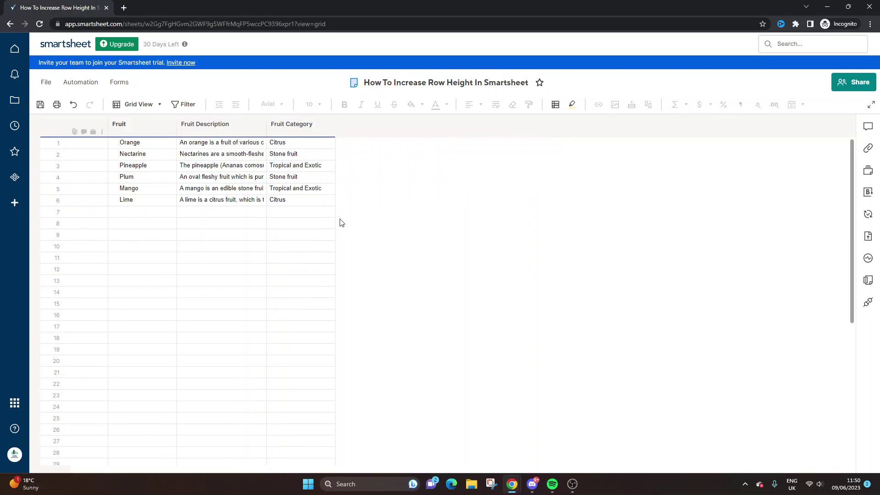
pyautogui.click(39, 143)
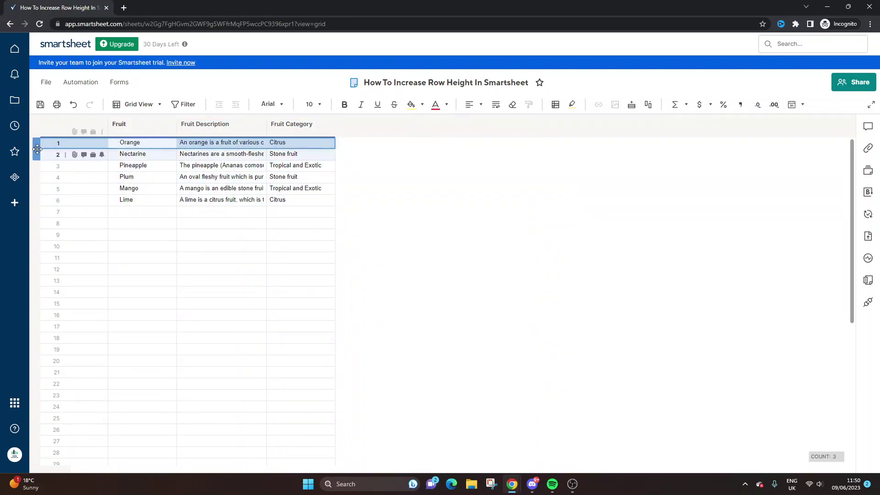
pyautogui.rightClick(38, 142)
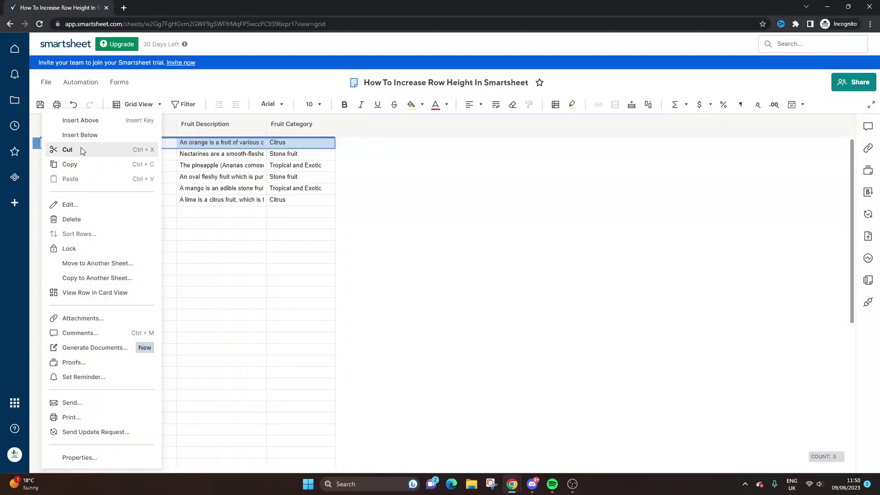
pyautogui.click(241, 200)
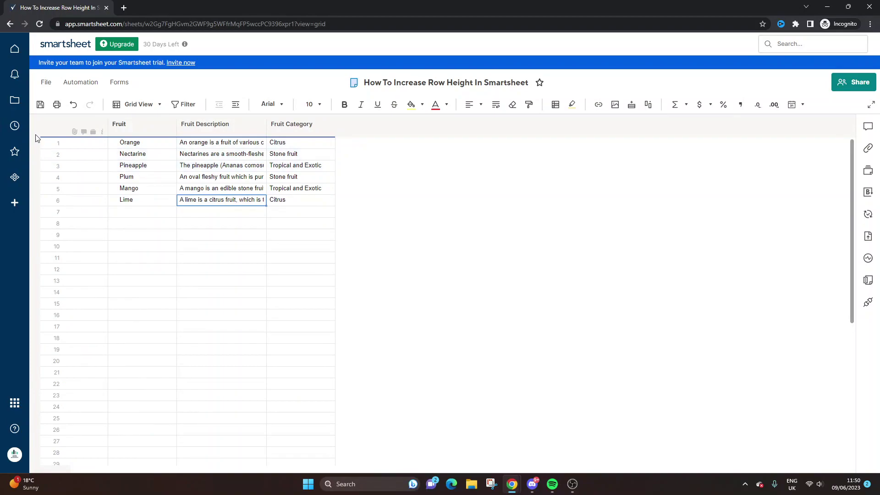
pyautogui.click(207, 223)
pyautogui.click(293, 234)
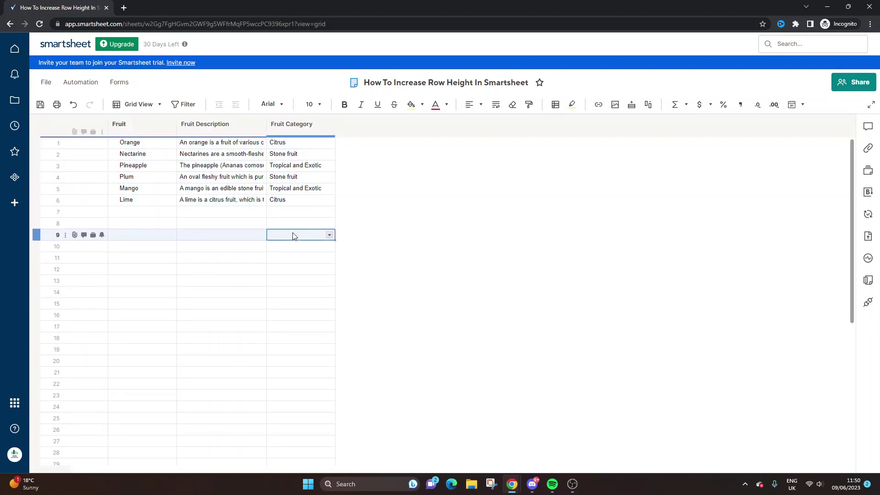
pyautogui.click(275, 200)
pyautogui.click(300, 235)
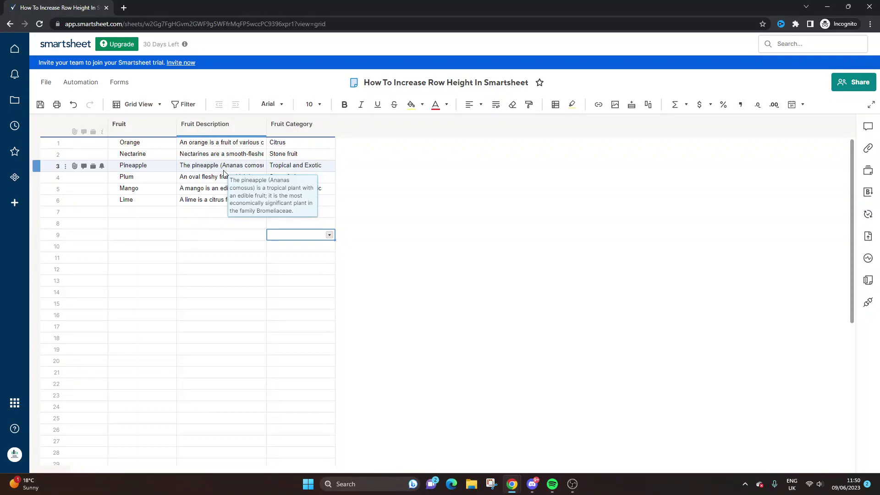
# Apply Wrap to the Orange description cell so its text spans several lines.
pyautogui.click(221, 141)
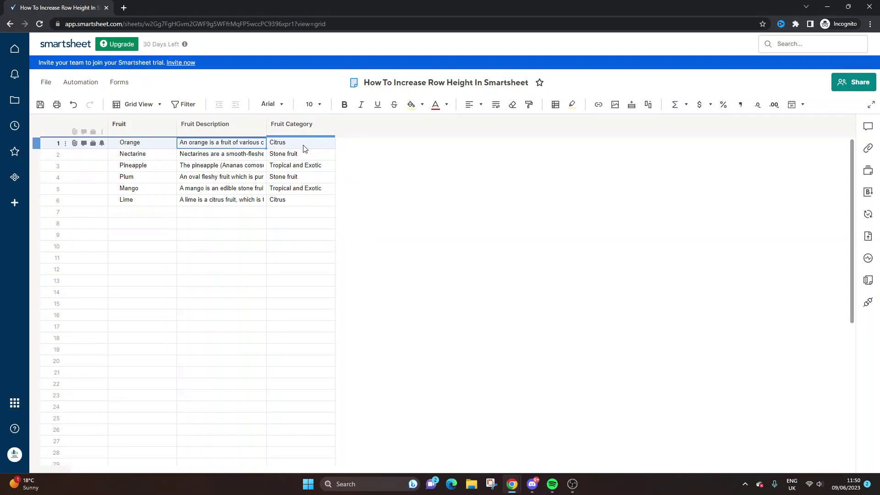
pyautogui.click(222, 177)
pyautogui.click(233, 143)
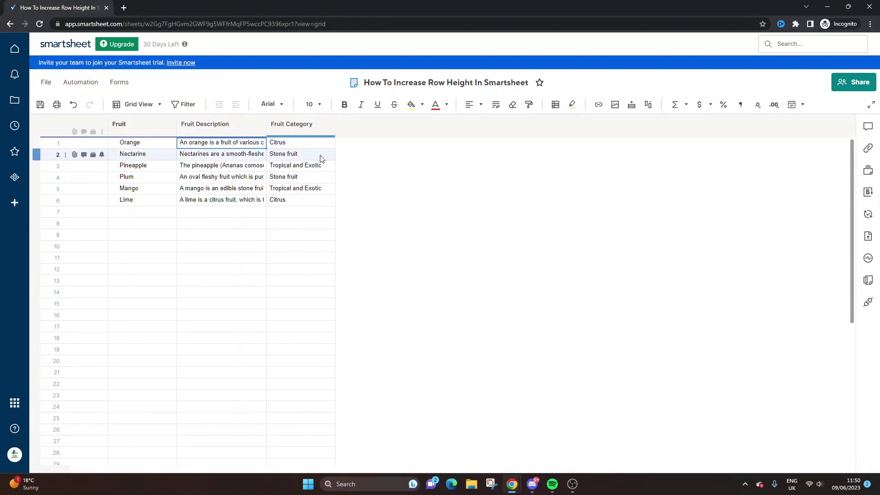
pyautogui.click(496, 107)
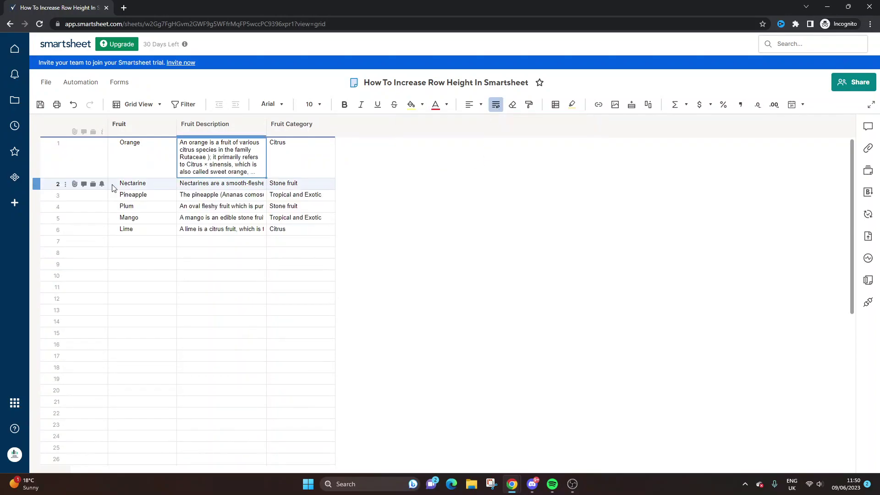
pyautogui.click(36, 146)
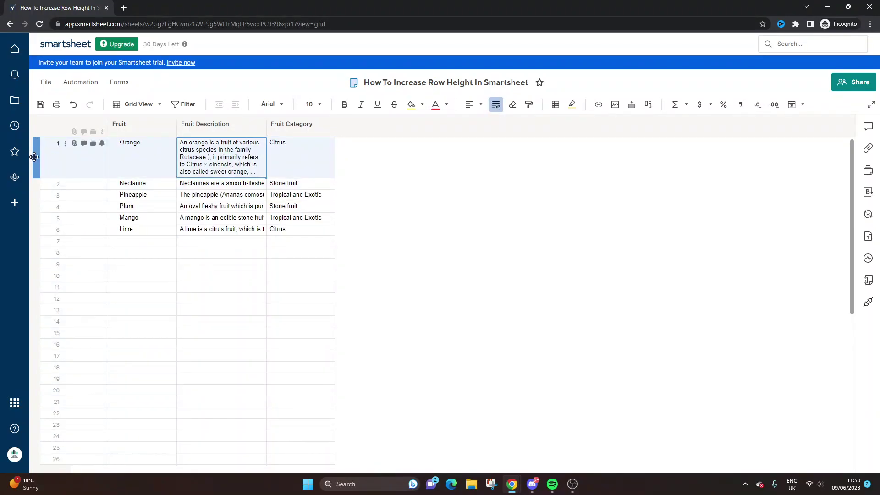
pyautogui.doubleClick(233, 165)
# Widen the Fruit Description column in two drags so the Orange description wraps to three lines.
pyautogui.click(207, 124)
pyautogui.moveTo(266, 124)
pyautogui.mouseDown()
pyautogui.moveTo(401, 129)
pyautogui.moveTo(295, 127)
pyautogui.mouseUp()
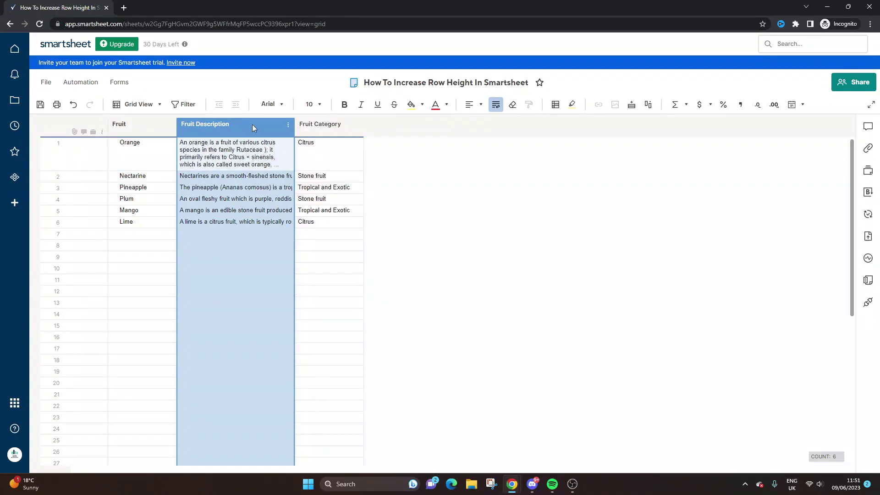
pyautogui.click(43, 154)
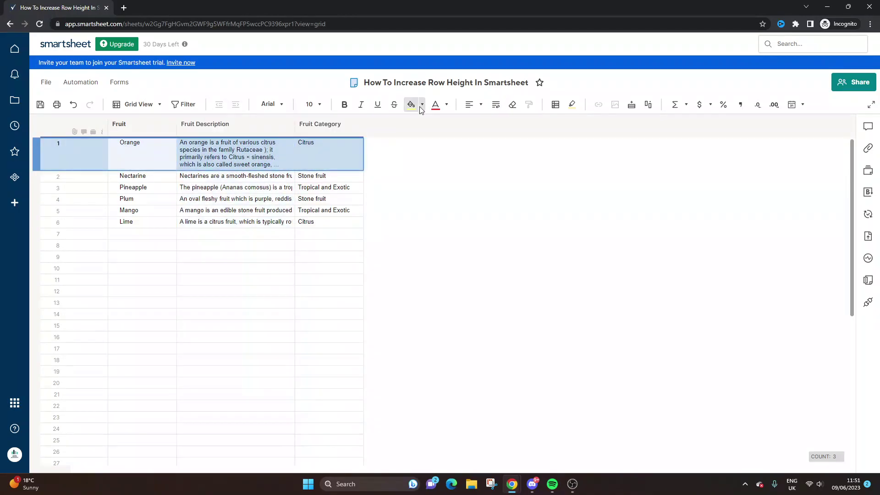
pyautogui.click(422, 185)
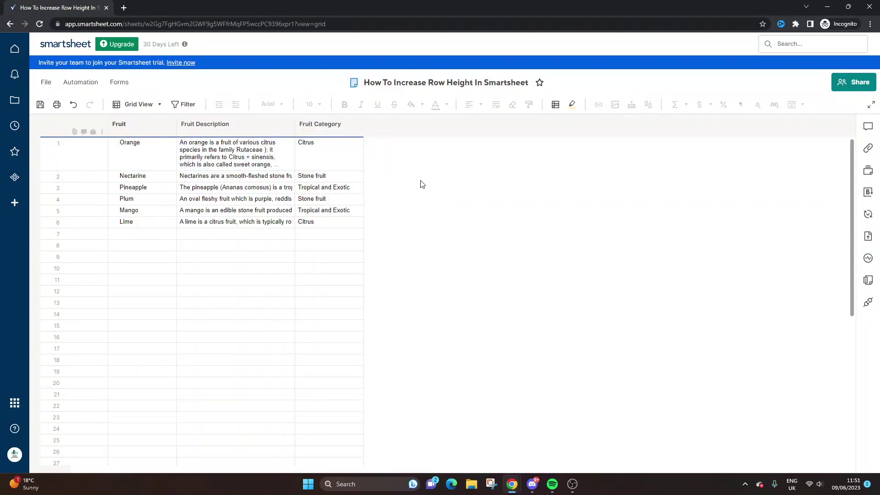
pyautogui.click(233, 126)
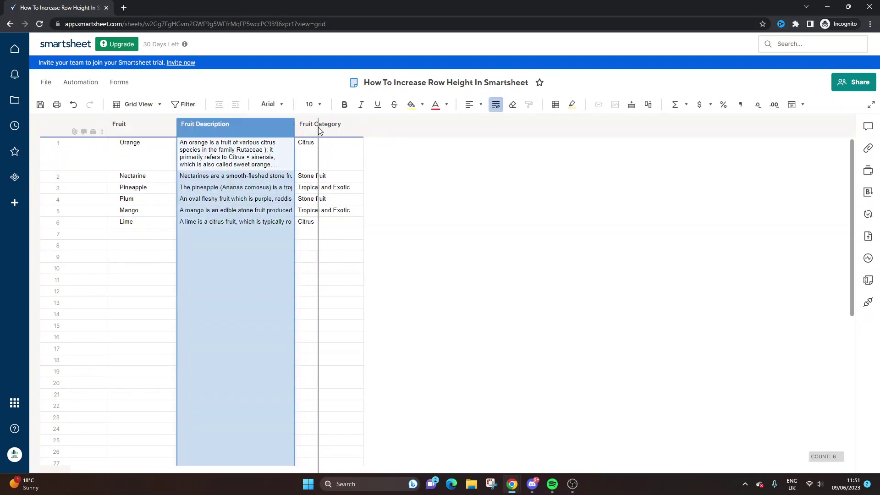
pyautogui.moveTo(318, 127); pyautogui.dragTo(319, 127)
pyautogui.click(427, 165)
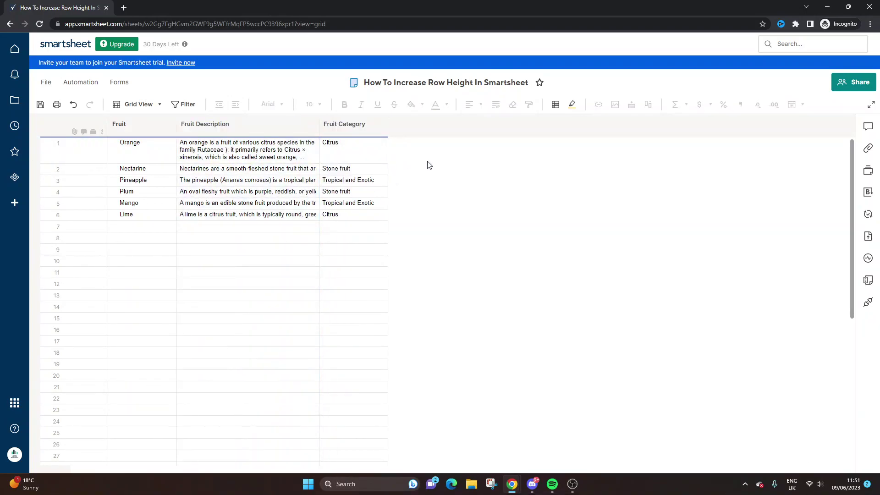